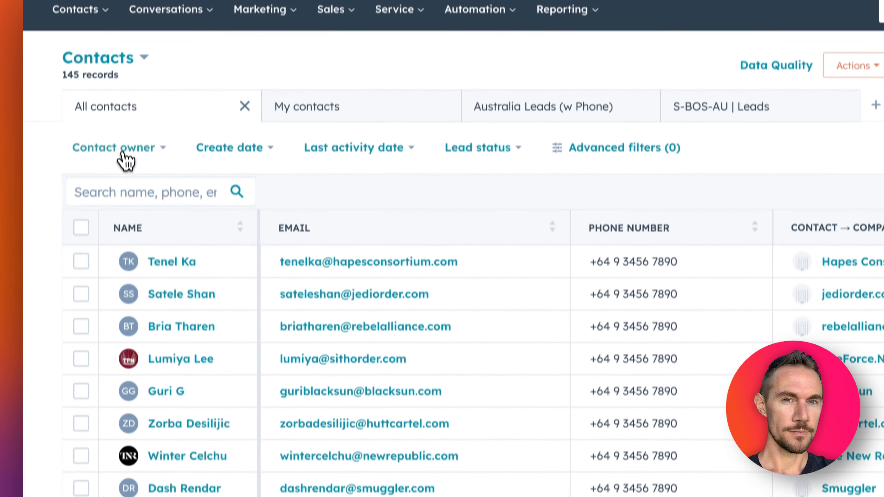
Review the owners available in the Contact owner filter for the All contacts view
left_click(123, 209)
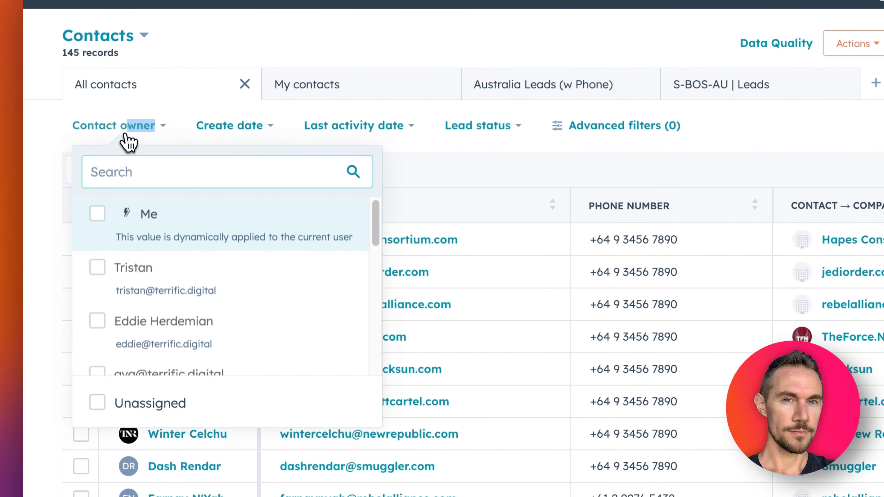
left_click(126, 132)
left_click(127, 133)
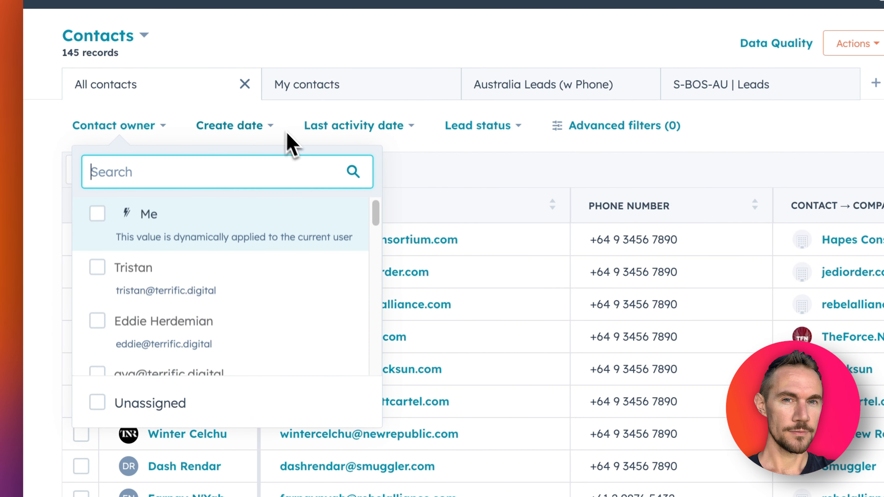
left_click(283, 120)
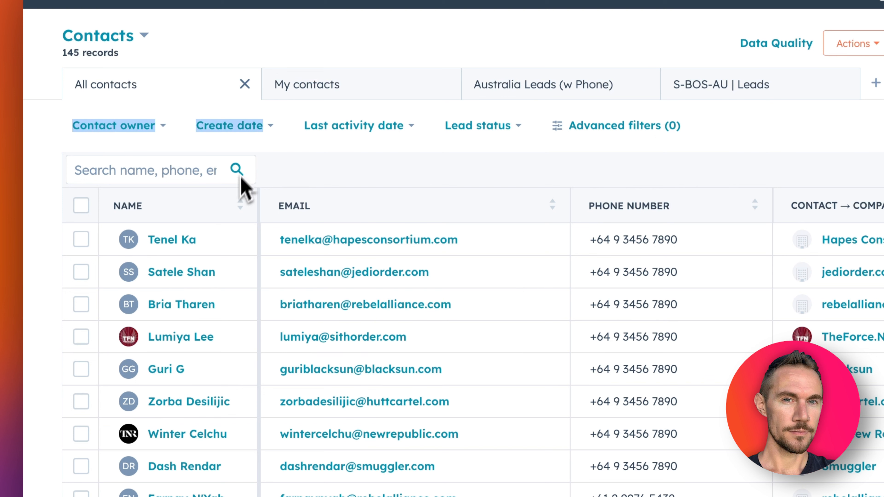
Try filtering the All contacts view by create date, and clear all filters
left_click(234, 126)
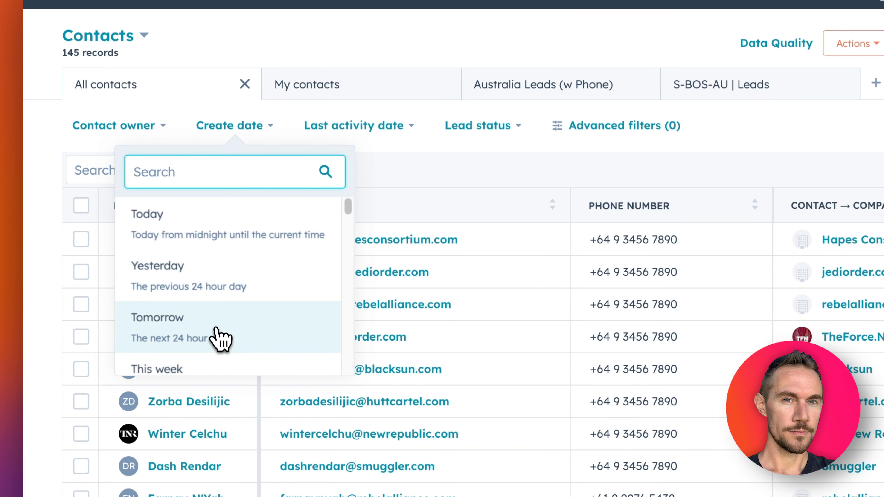
scroll(199, 261, "down", 2)
left_click(197, 361)
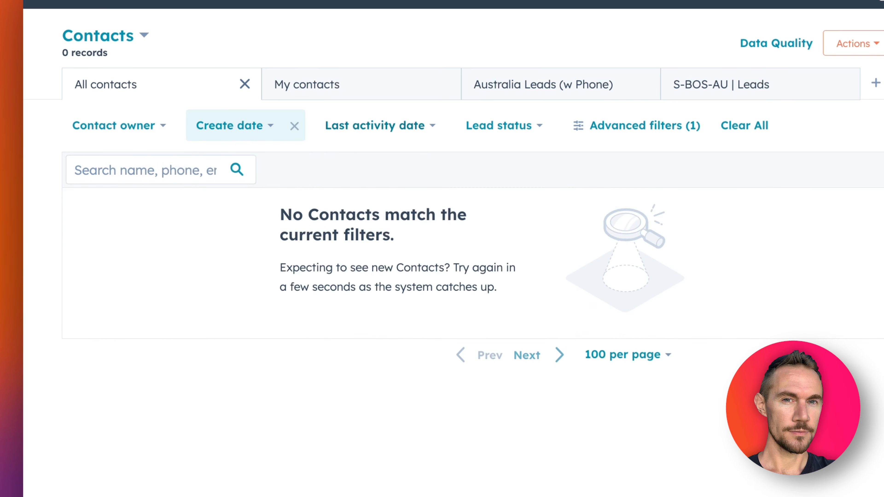
left_click(257, 129)
scroll(244, 216, "up", 3)
scroll(244, 230, "down", 5)
left_click(382, 133)
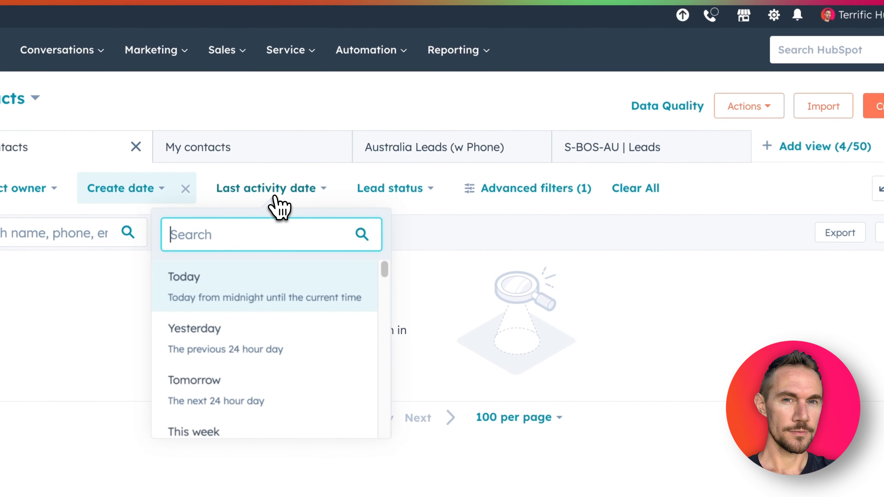
left_click(637, 190)
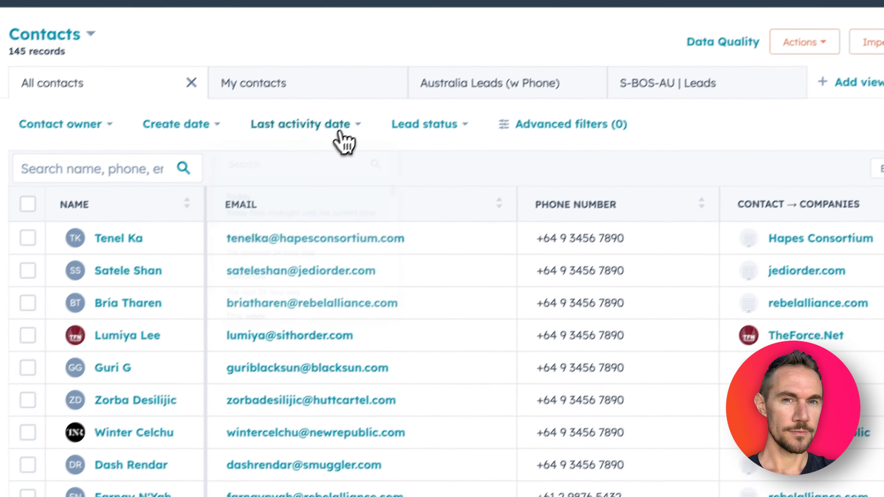
Review the date ranges of the Last activity date filter and the statuses of the Lead status filter
scroll(285, 294, "down", 1)
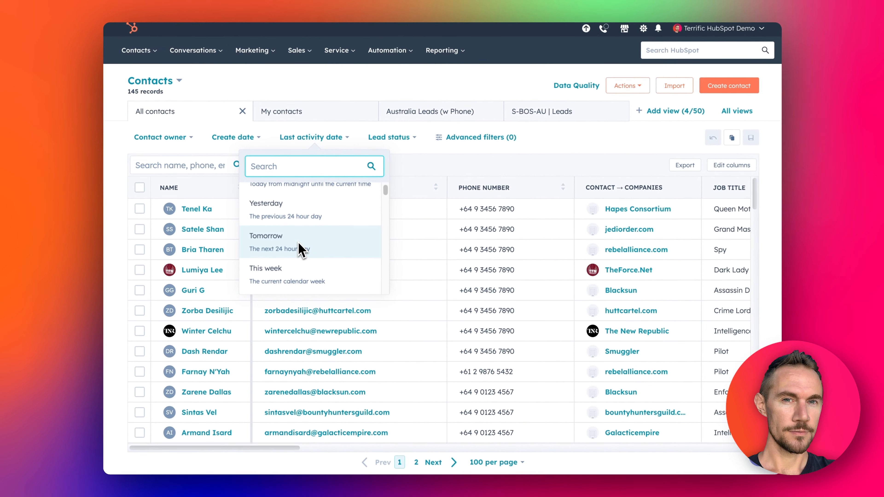
scroll(294, 222, "up", 2)
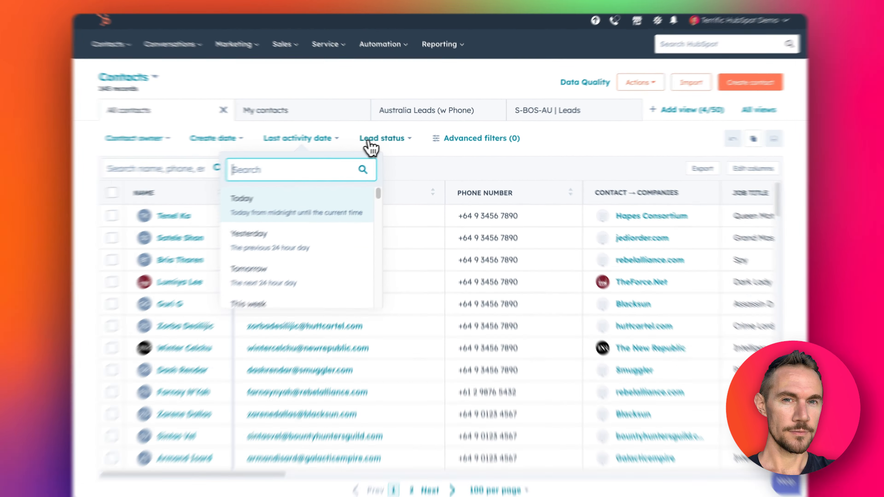
left_click(390, 138)
scroll(392, 202, "down", 2)
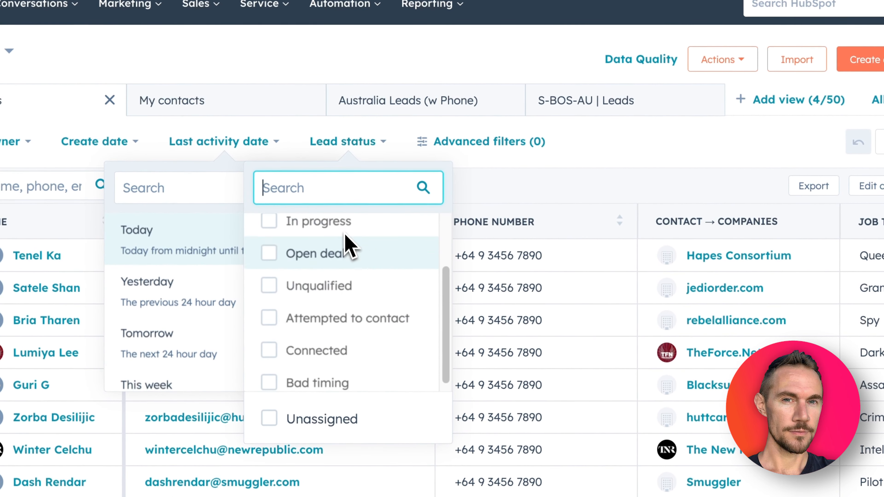
scroll(336, 313, "up", 2)
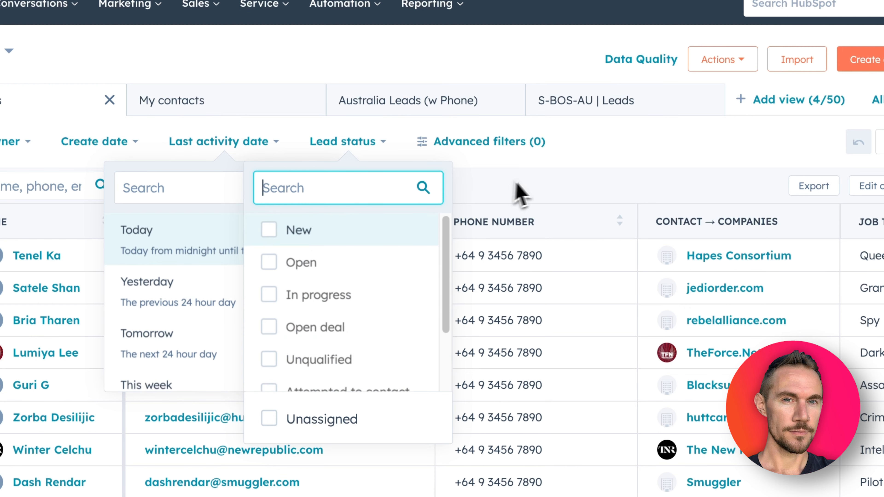
Open the advanced filters of the All contacts view and start adding a filter
left_click(582, 172)
left_click(485, 142)
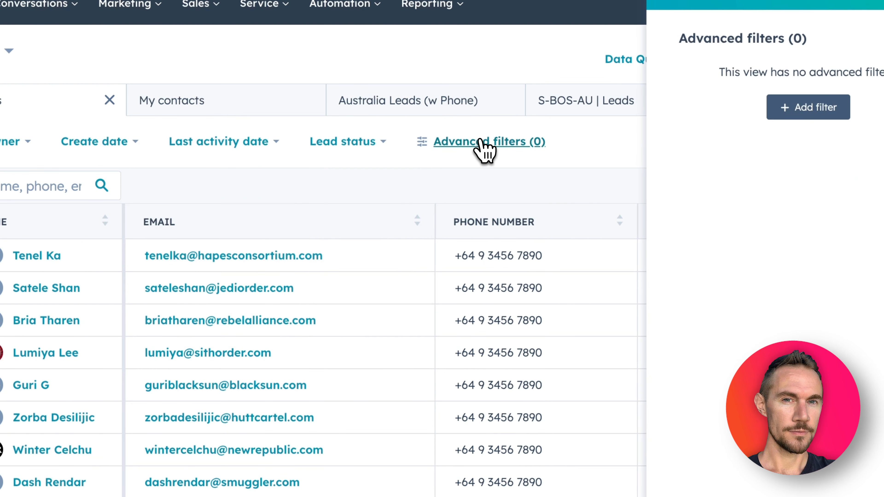
left_click(804, 109)
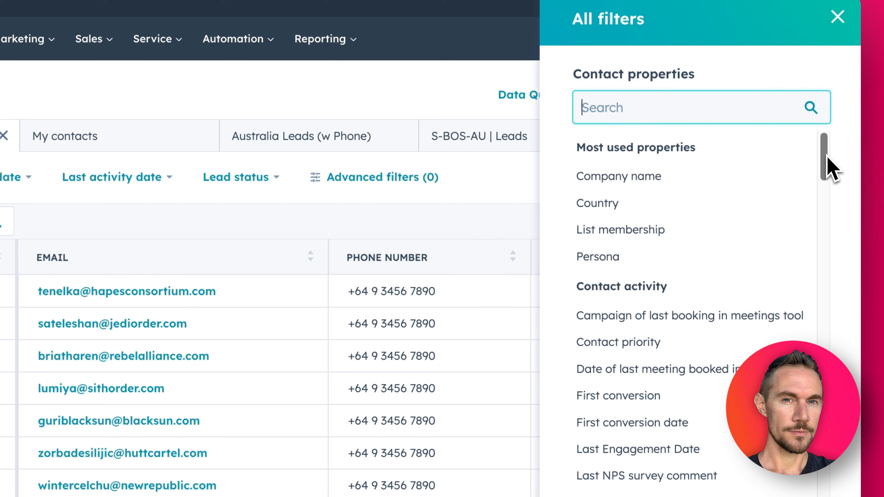
Browse the full list of contact properties that can be used as filters
left_click_drag(832, 165, 798, 147)
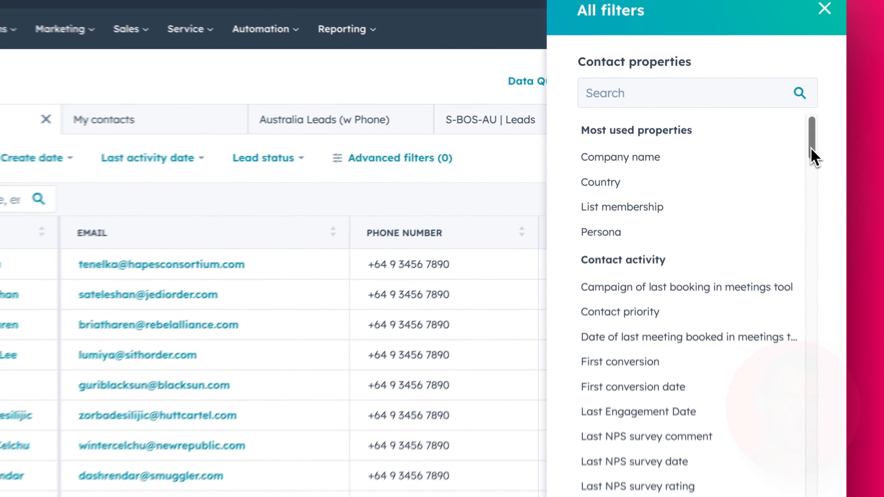
left_click_drag(811, 149, 806, 246)
left_click(806, 244)
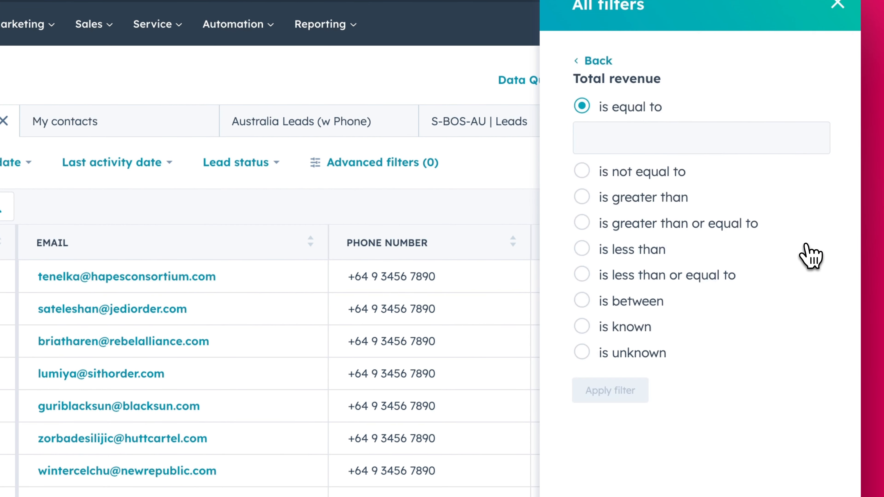
left_click(598, 60)
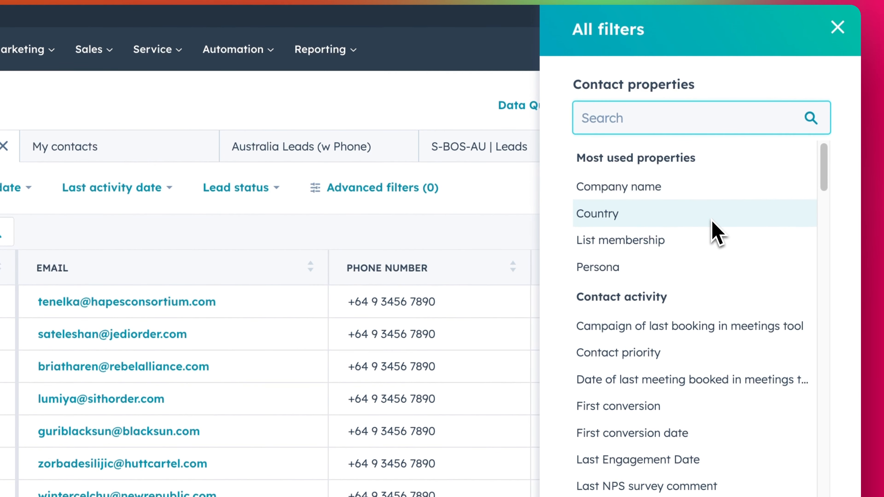
left_click_drag(827, 192, 833, 272)
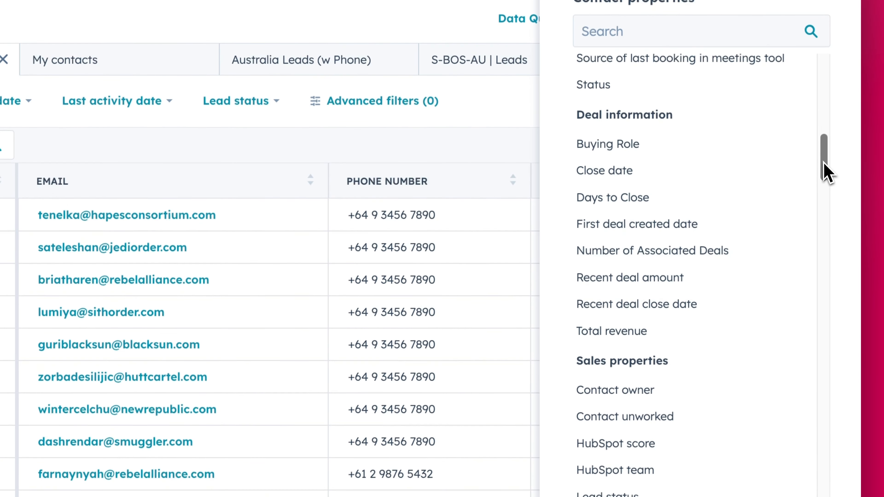
left_click_drag(828, 172, 824, 332)
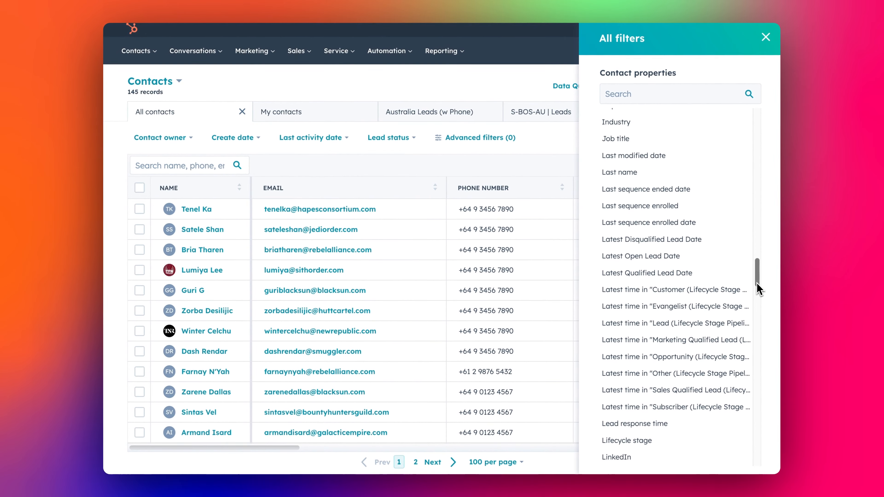
left_click_drag(757, 283, 751, 360)
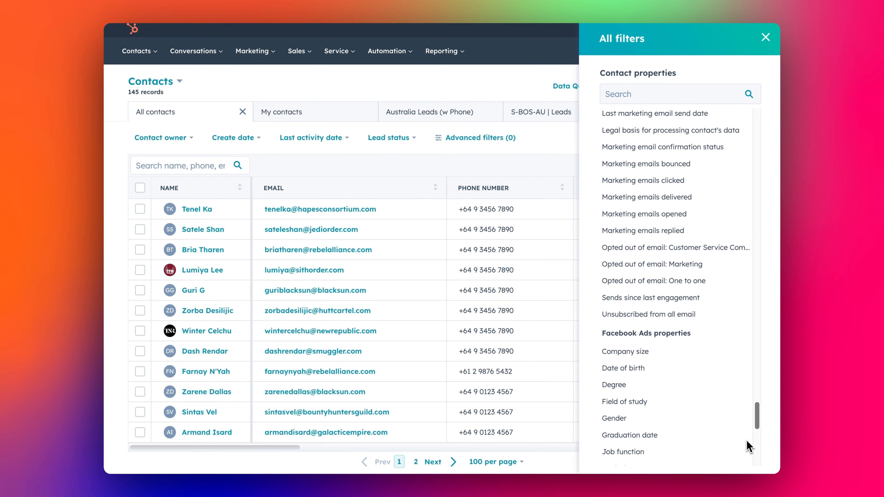
scroll(750, 460, "down", 6)
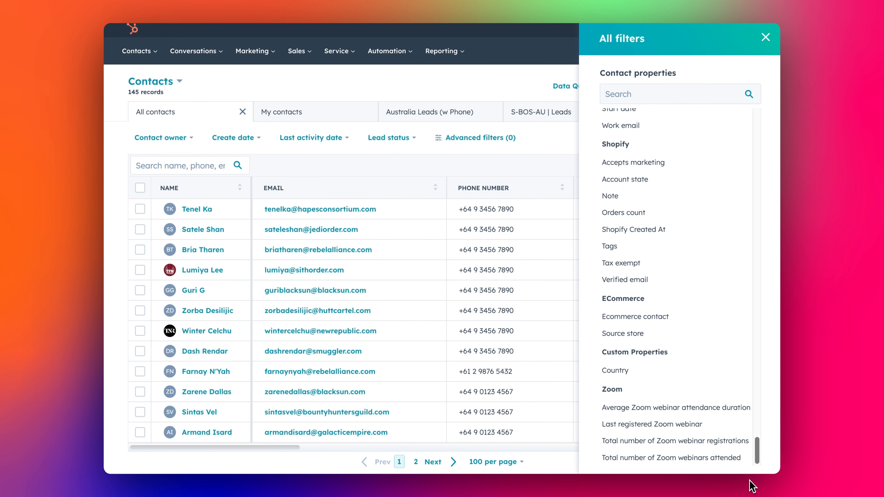
scroll(752, 414, "up", 20)
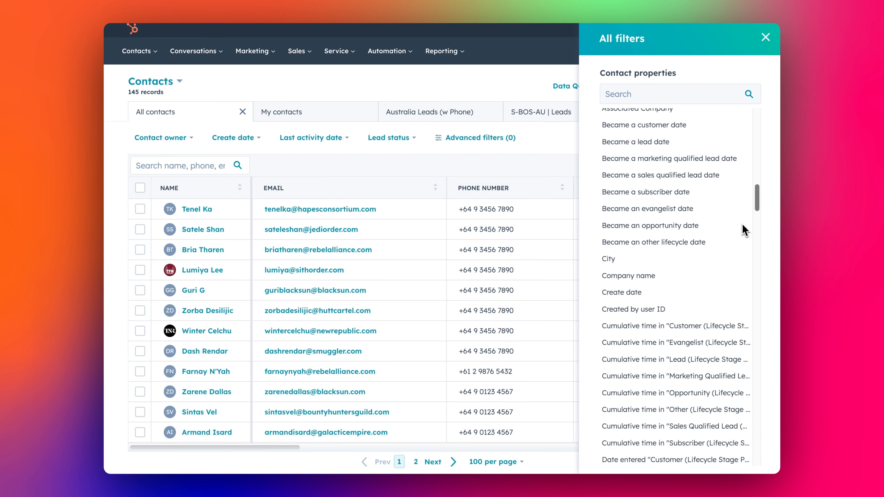
scroll(749, 179, "up", 10)
Search the contact properties for first name and country
left_click(653, 92)
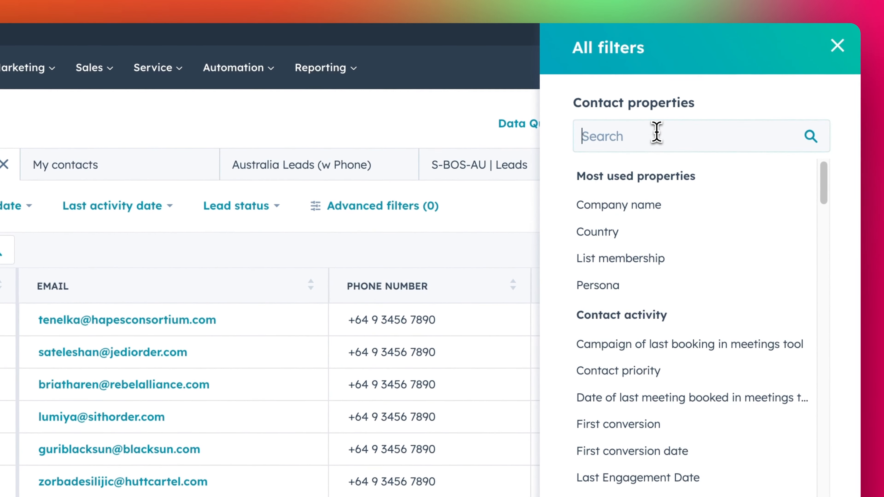
type("first ")
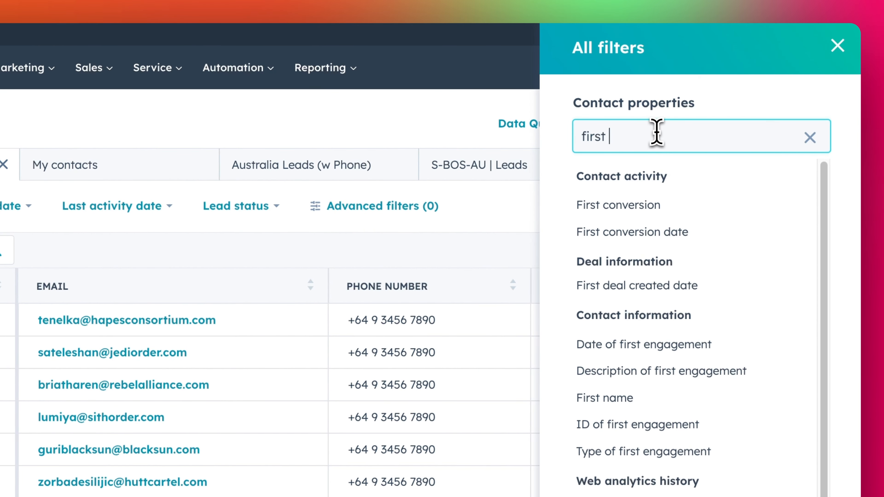
type("name")
key("super+a")
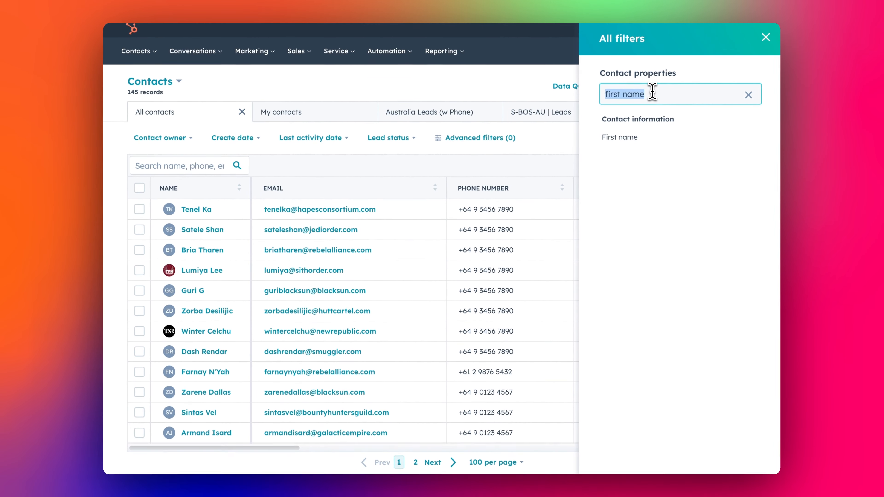
type("compa")
type("country")
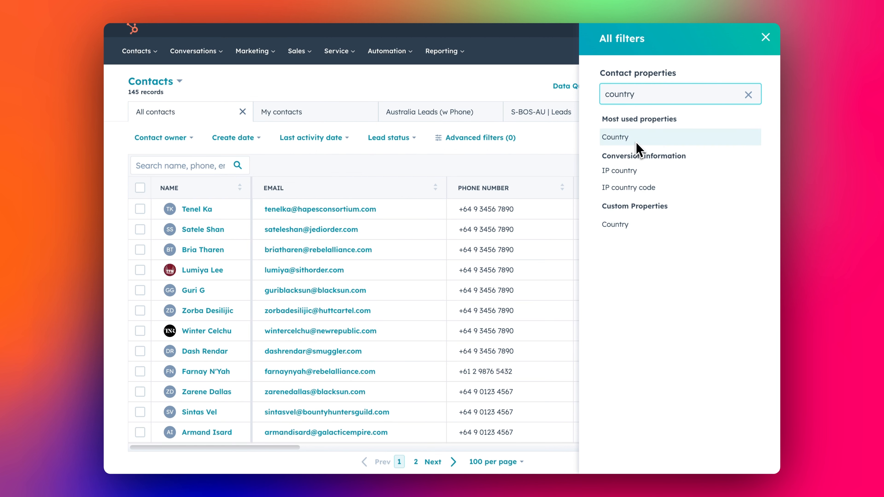
Search the properties for deal and apply a filter for contacts whose Recent deal amount is known
double_click(623, 94)
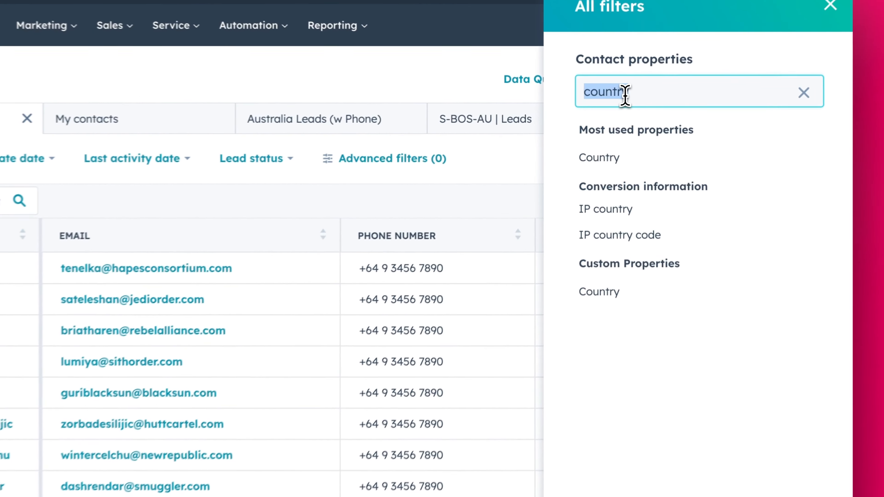
type("deal")
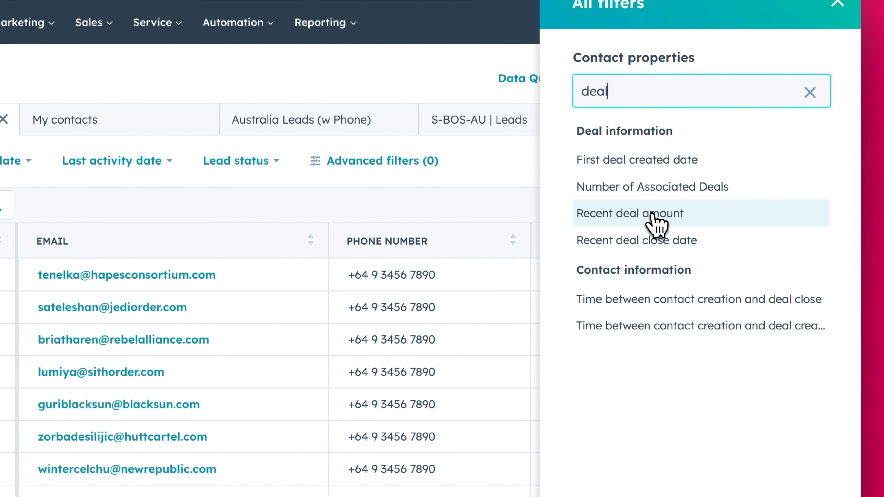
left_click(657, 222)
left_click(582, 325)
left_click(623, 349)
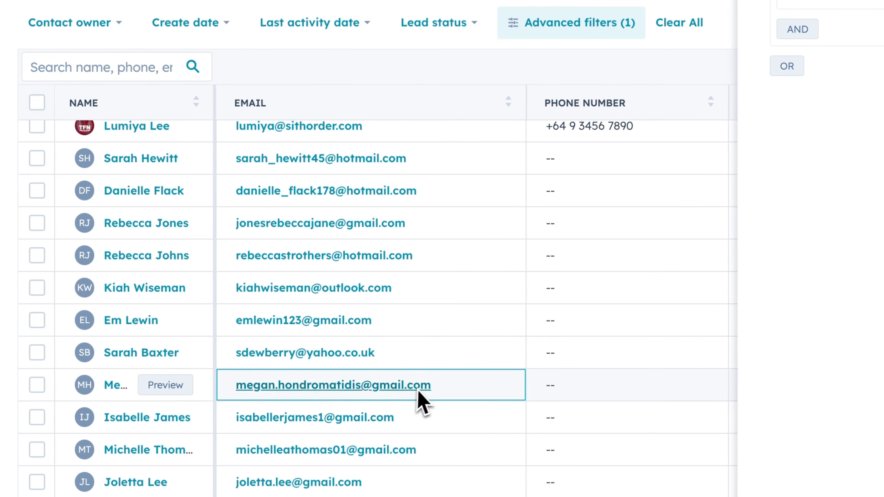
Examine the filtered contacts and the conditions available for the Recent deal amount filter
scroll(420, 400, "down", 1)
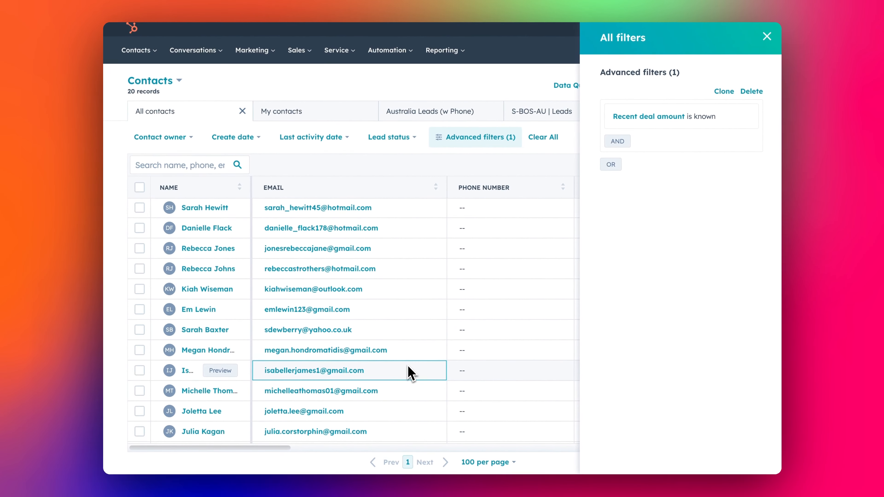
scroll(410, 371, "up", 1)
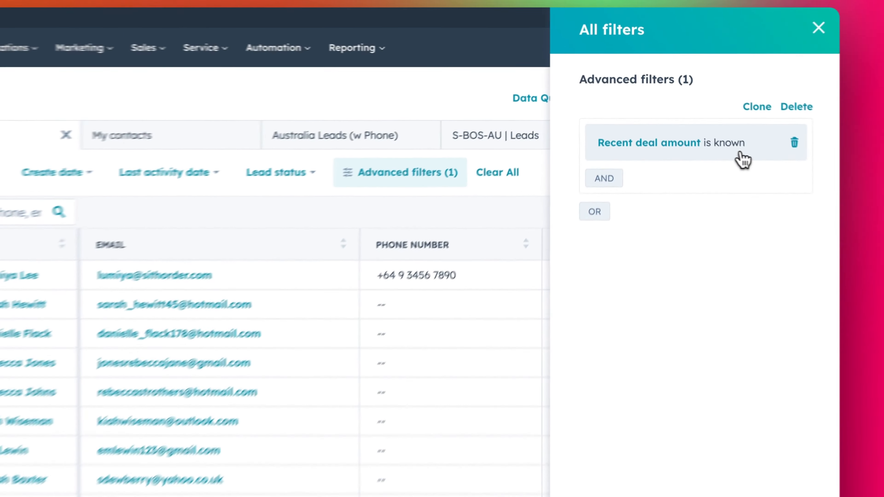
left_click(709, 120)
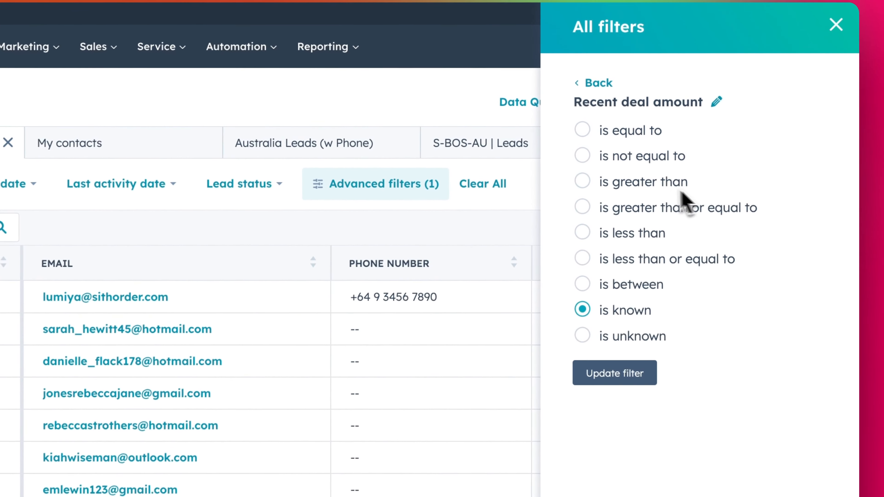
left_click(612, 73)
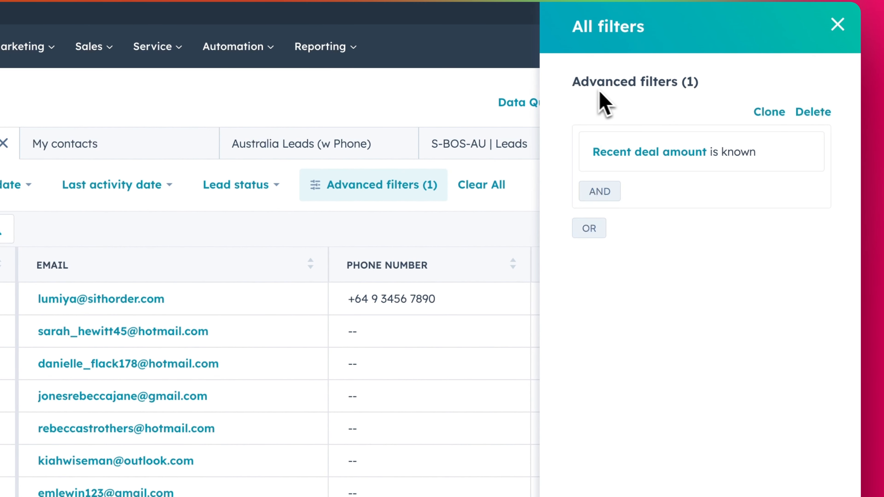
Delete the Recent deal amount filter and start a new advanced filter on the custom Country property
left_click(814, 112)
left_click(702, 157)
scroll(731, 307, "down", 10)
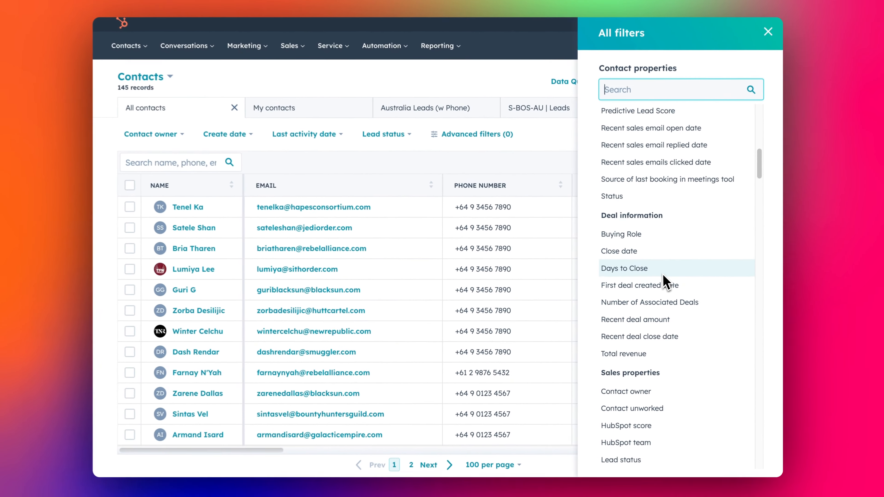
scroll(672, 302, "up", 8)
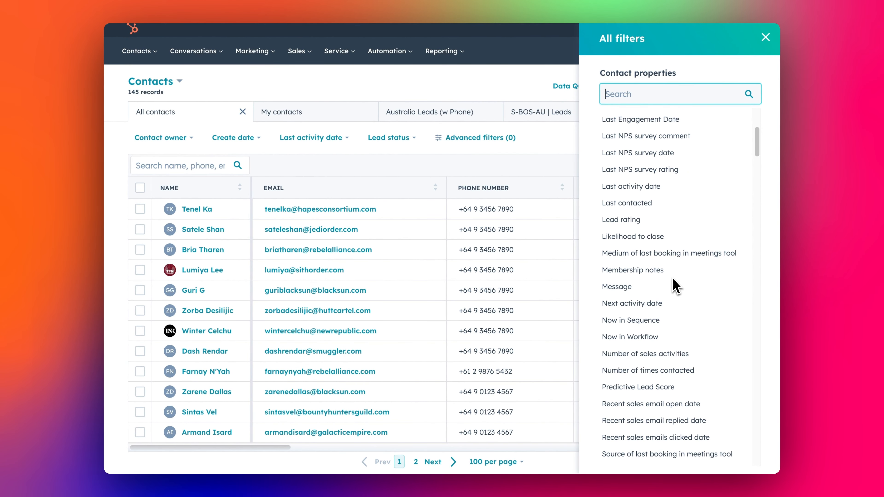
type("country")
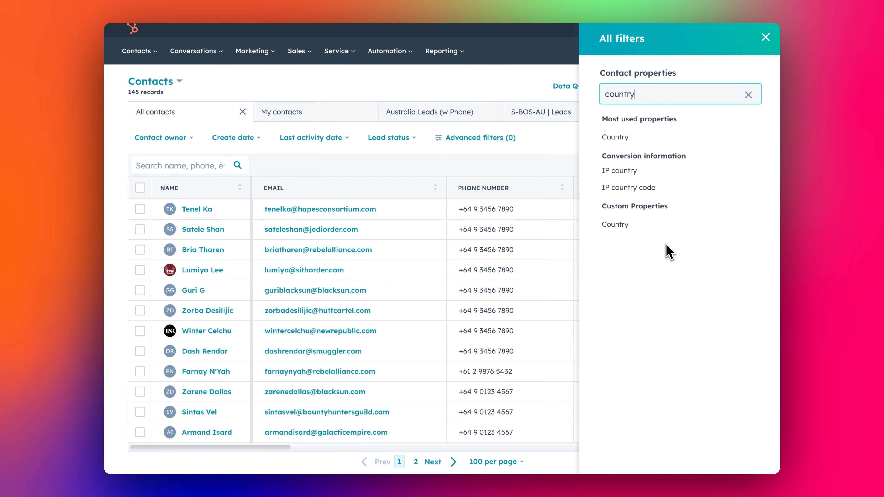
left_click(618, 224)
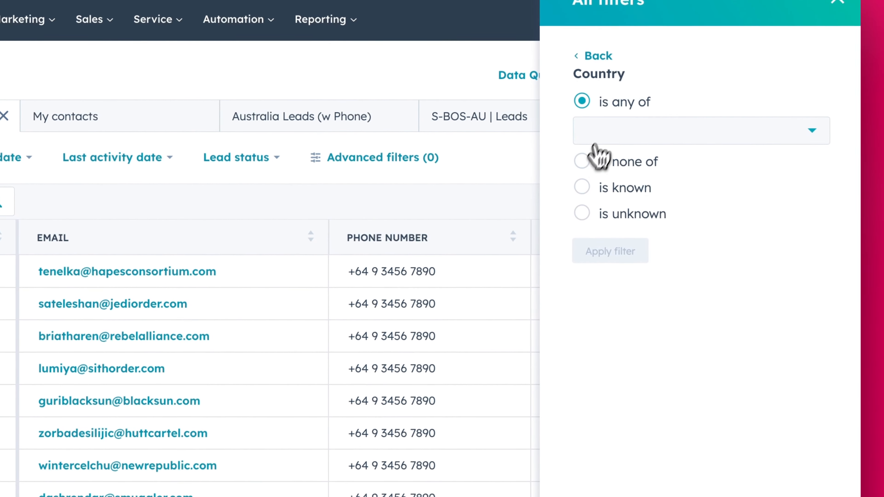
Set the Country filter to any of Singapore or Australia and apply it
left_click(626, 123)
type("sin")
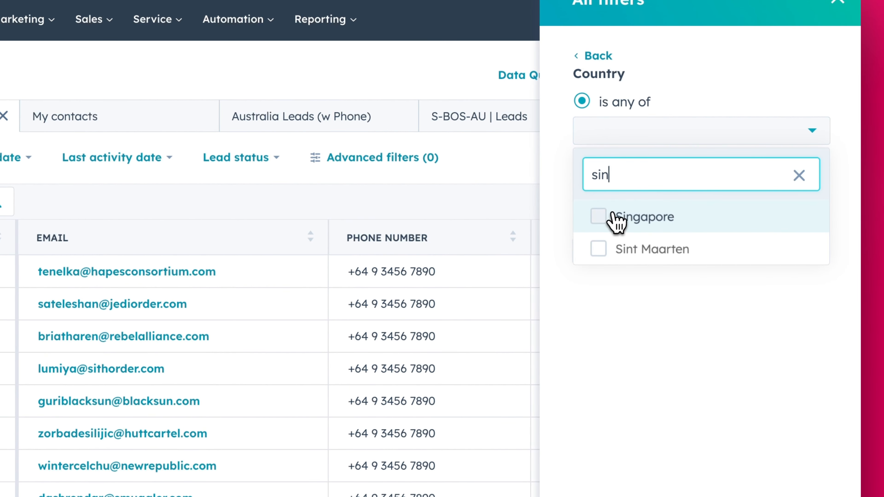
left_click(617, 219)
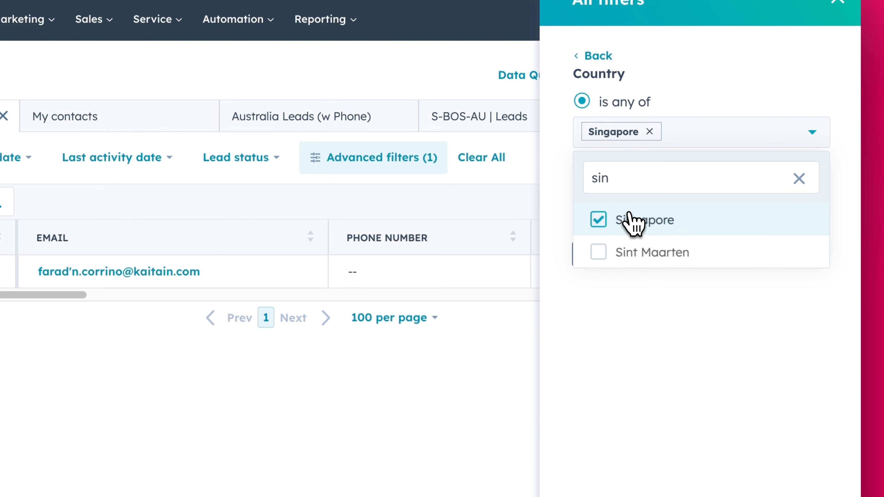
type("aus")
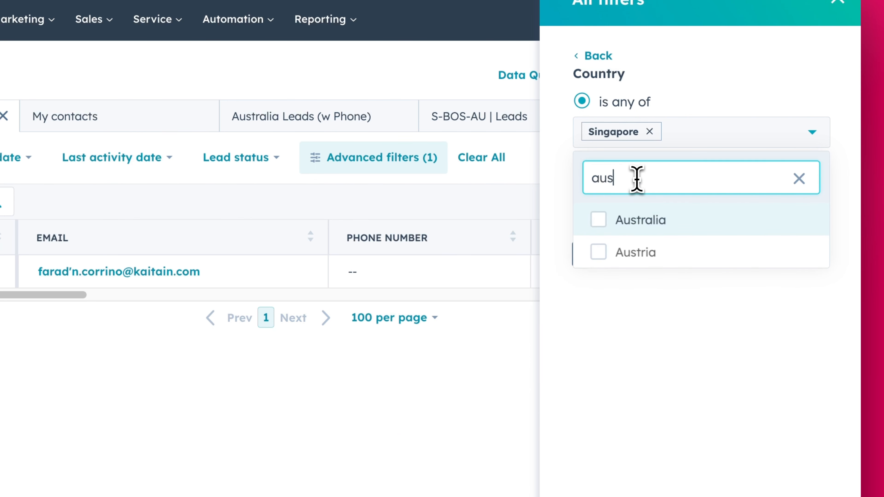
left_click(673, 228)
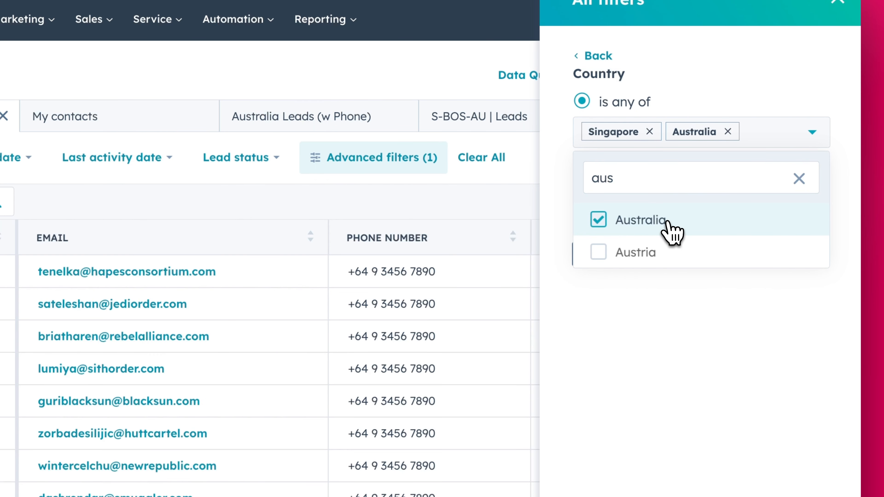
left_click(681, 350)
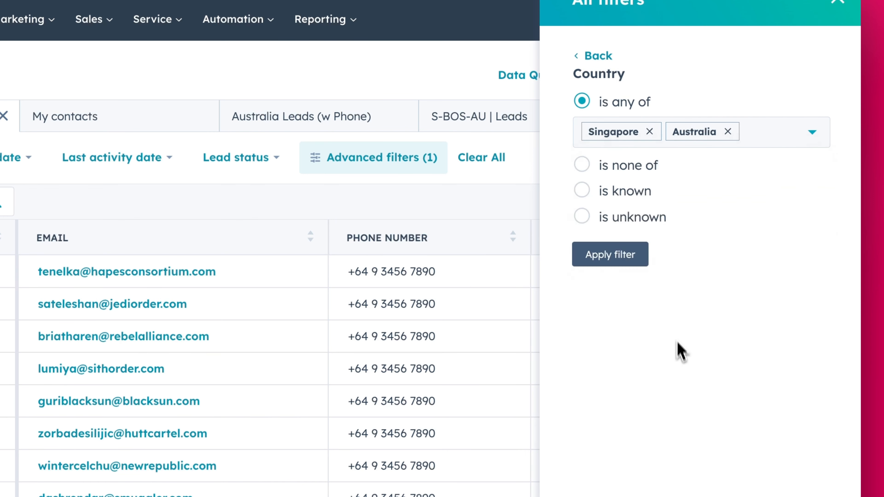
left_click(624, 267)
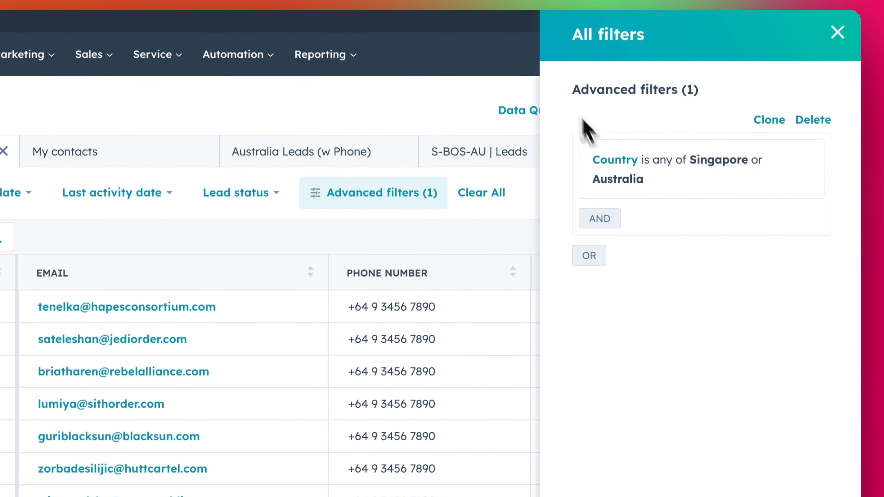
Add an AND condition to the filter group requiring that Job title is known
left_click(614, 220)
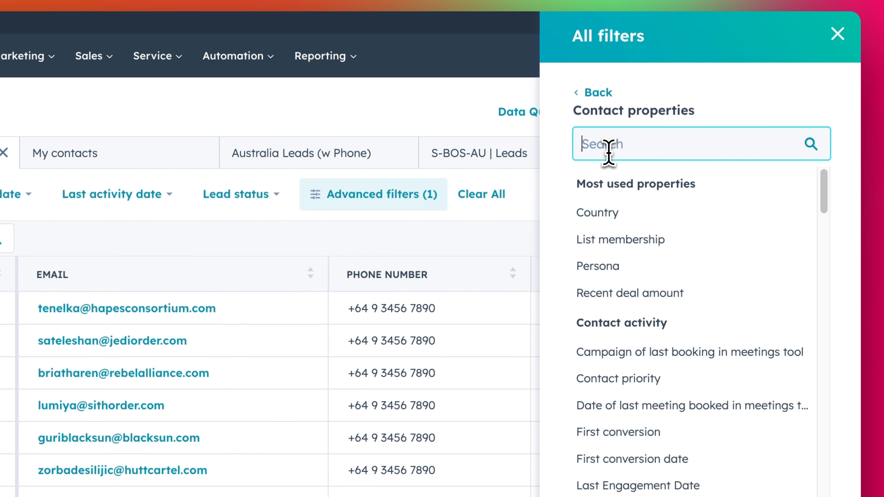
type("job")
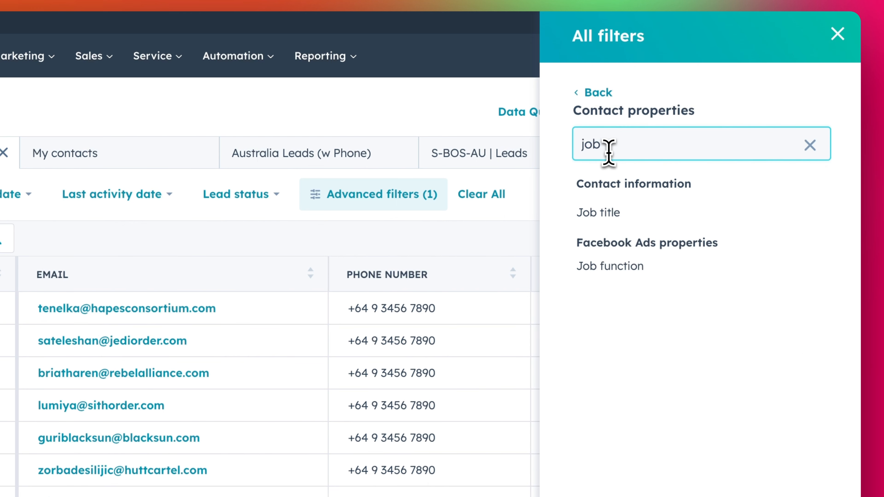
left_click(604, 214)
left_click(617, 229)
left_click(610, 253)
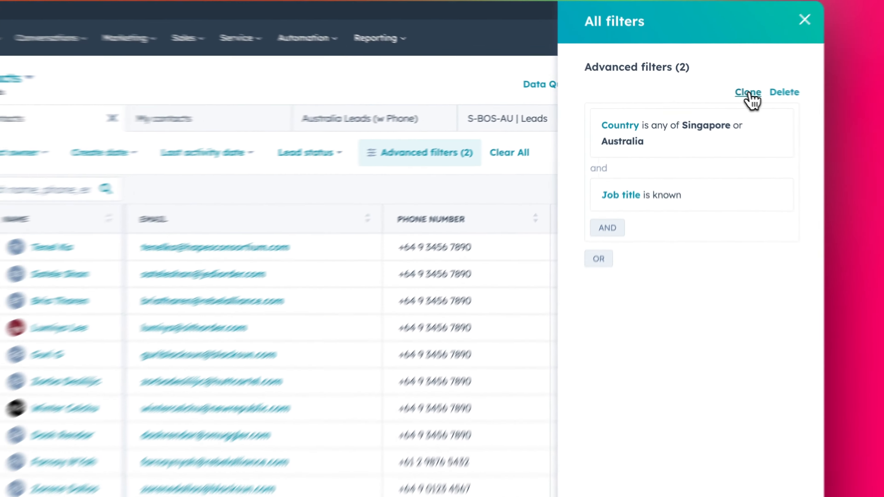
Clone the filter group as an OR group and remove the Country condition from the copy
left_click(723, 92)
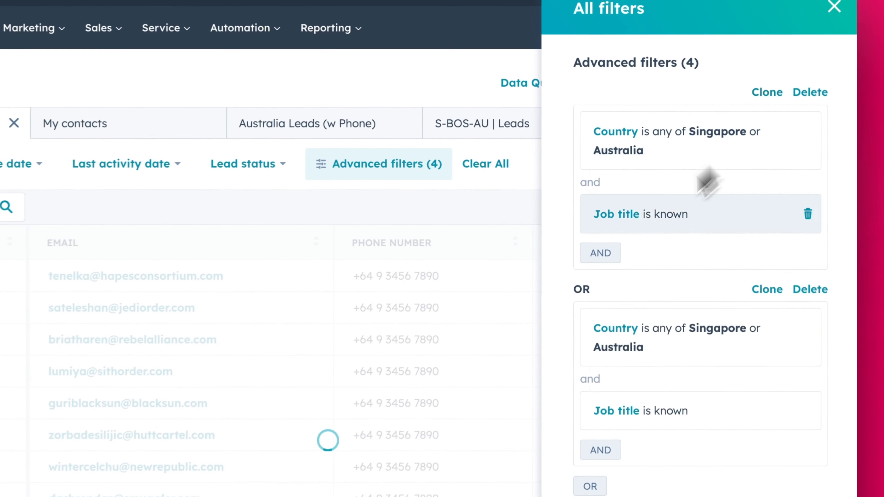
left_click(808, 329)
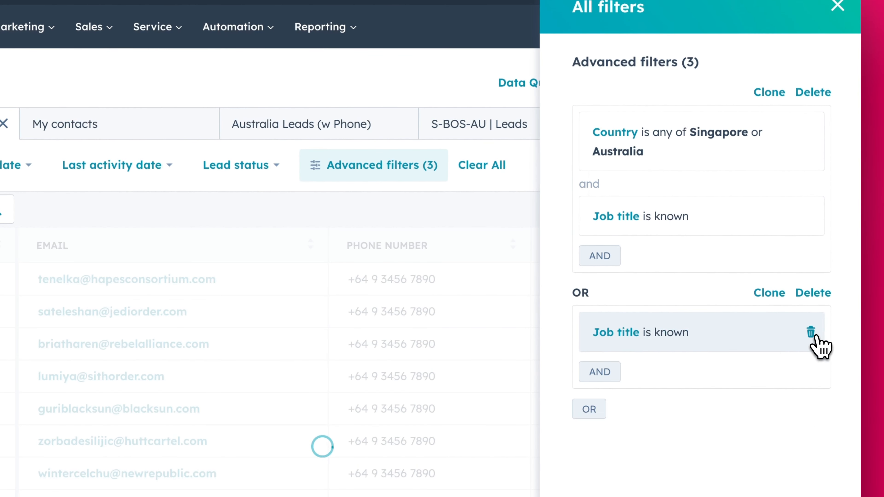
Change the cloned Job title condition to Company name contains exactly sun
left_click(720, 340)
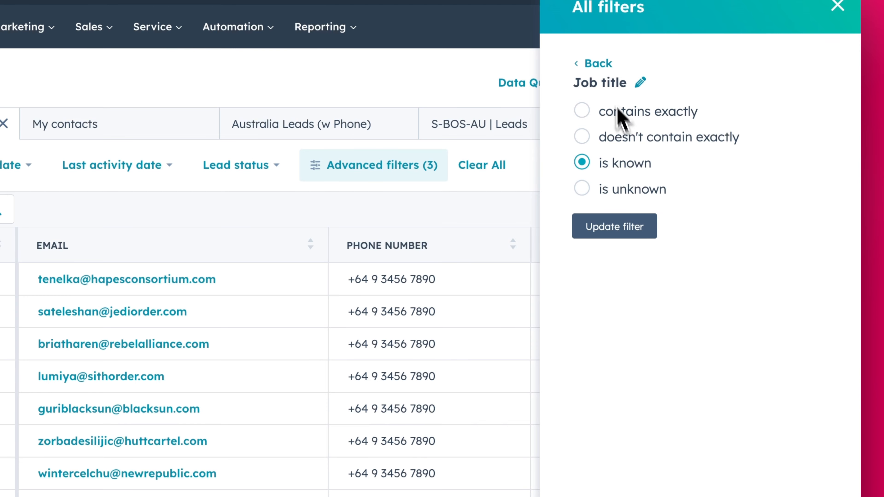
left_click(640, 83)
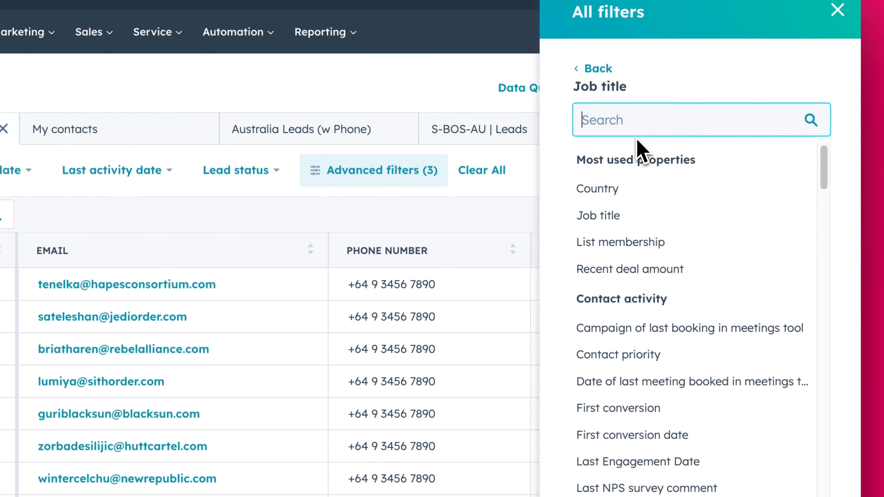
type("company")
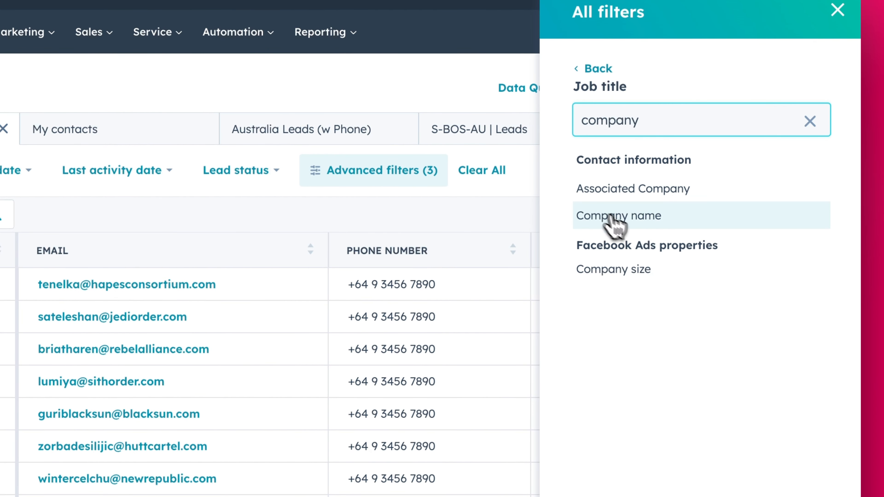
left_click(621, 225)
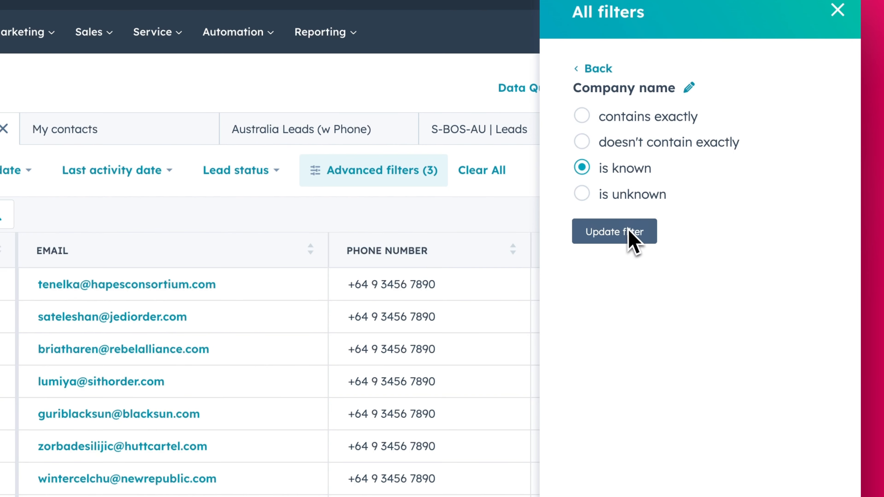
left_click(644, 122)
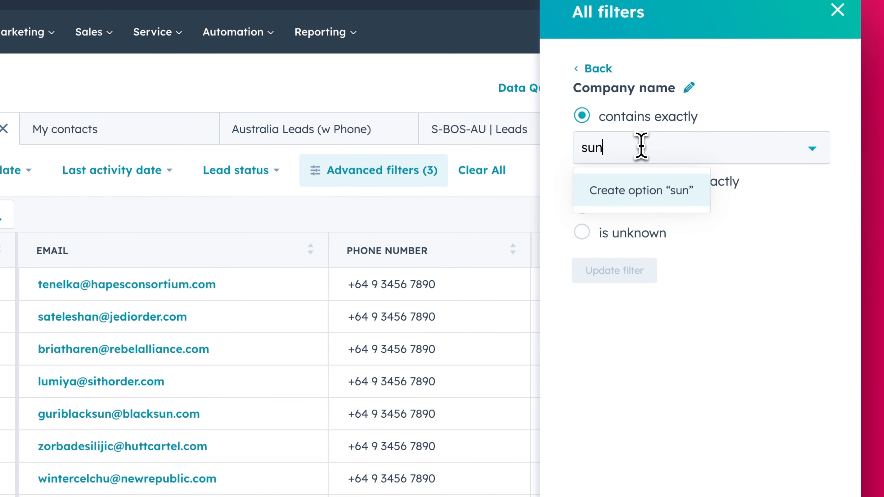
left_click(684, 186)
left_click(615, 270)
Review the settings of the Company name condition and return to the filter overview
scroll(672, 340, "down", 3)
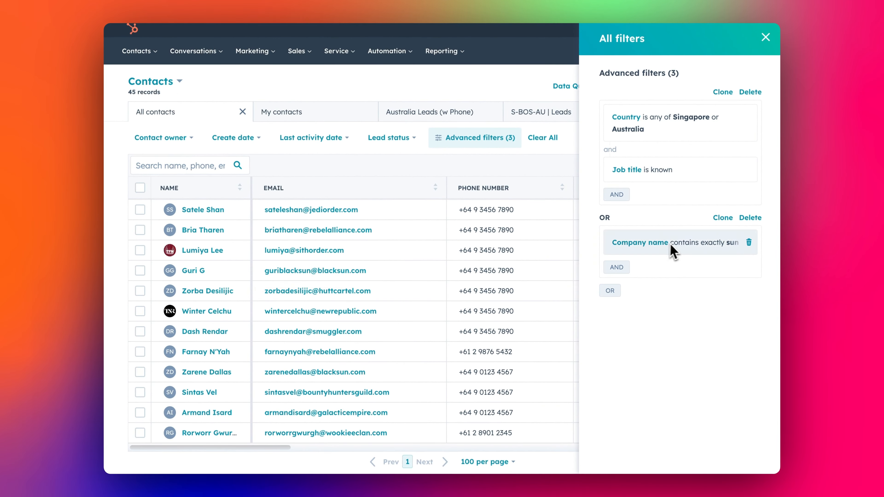
left_click(695, 256)
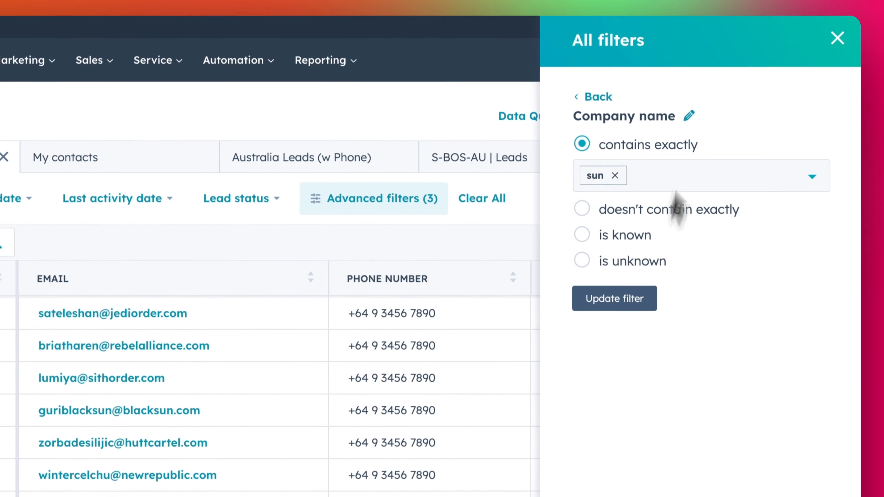
left_click(631, 94)
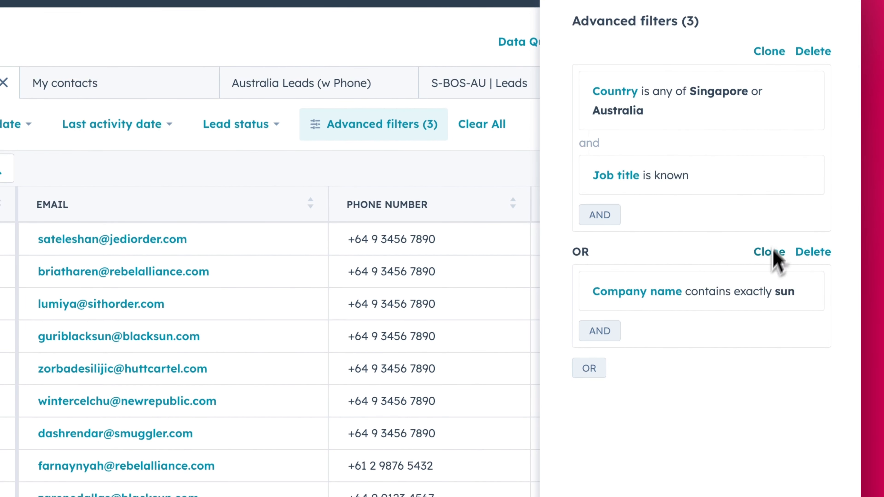
Delete the second filter group, clear all remaining advanced filters and close the filter settings
left_click(815, 253)
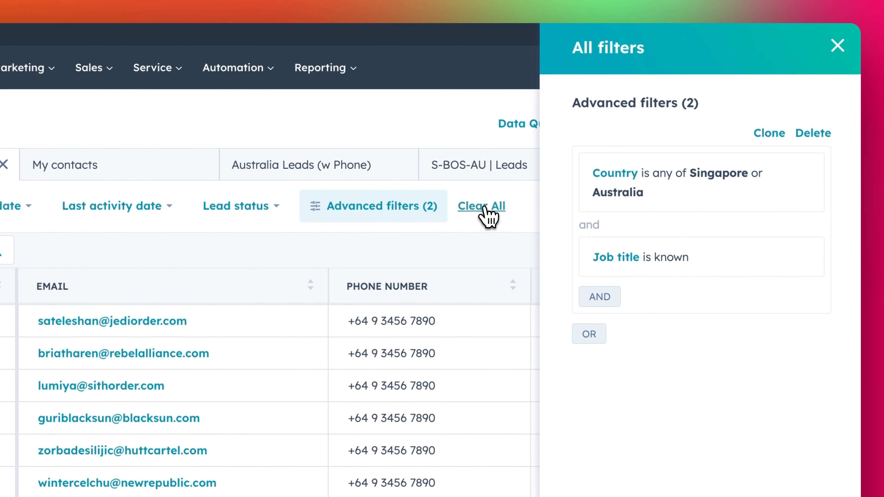
left_click(487, 215)
left_click(832, 55)
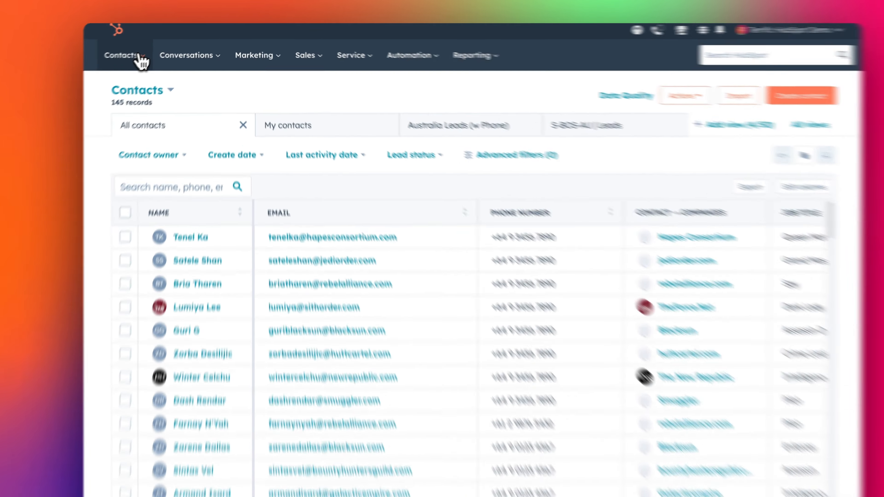
Create a contact-based active list named x from the Lists page
left_click(153, 53)
left_click(87, 306)
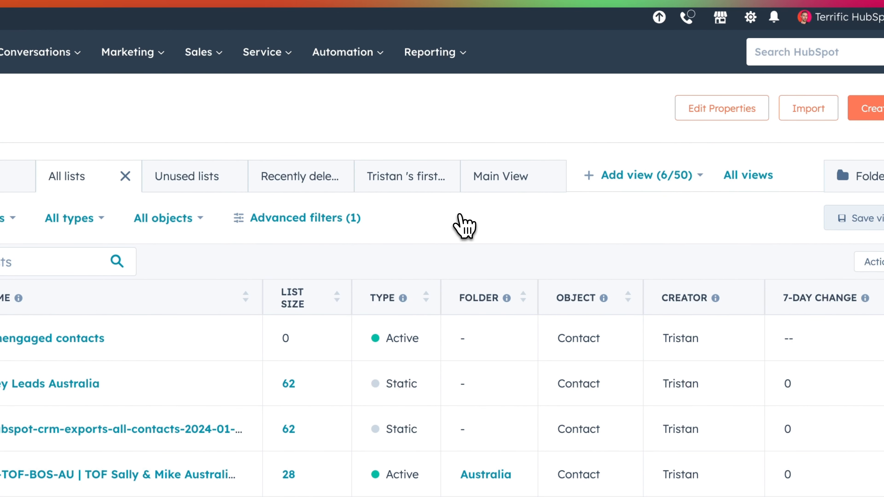
left_click(872, 109)
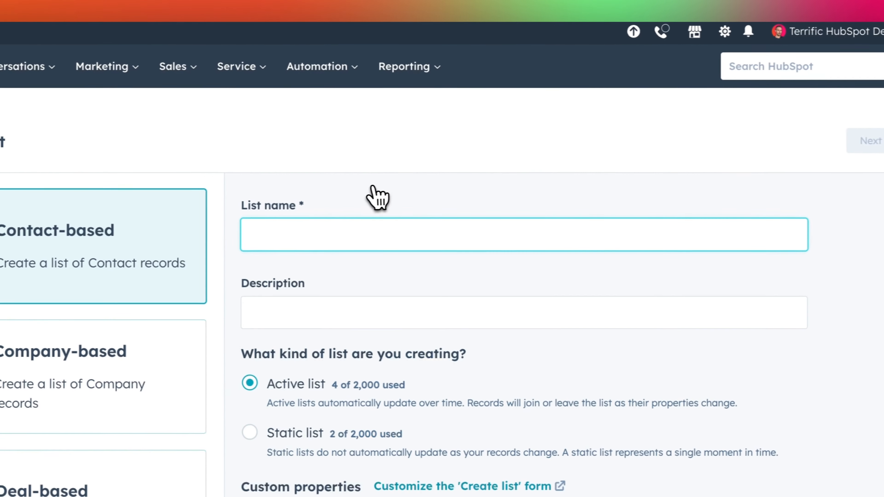
type("x")
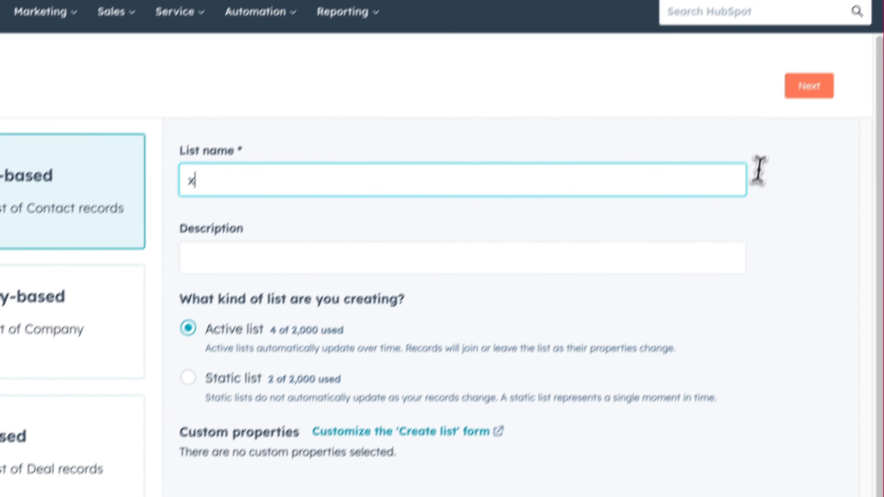
left_click(809, 85)
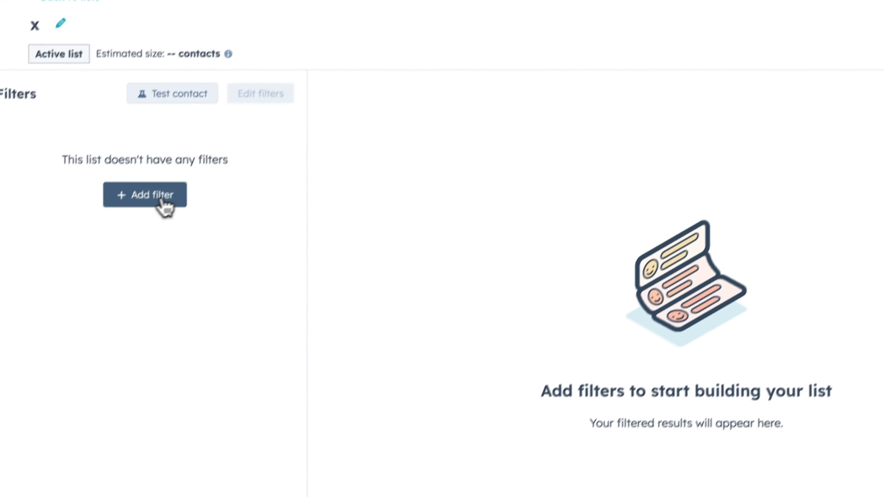
Add a Marketing emails filter to the list for the email 2021-06 CIPVC - 01 Invitation
left_click(162, 202)
type("ma")
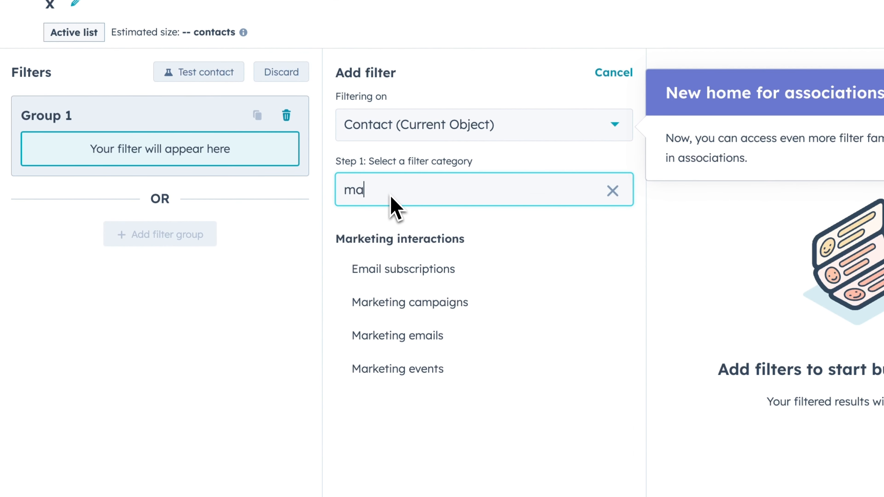
type("rk")
left_click(395, 303)
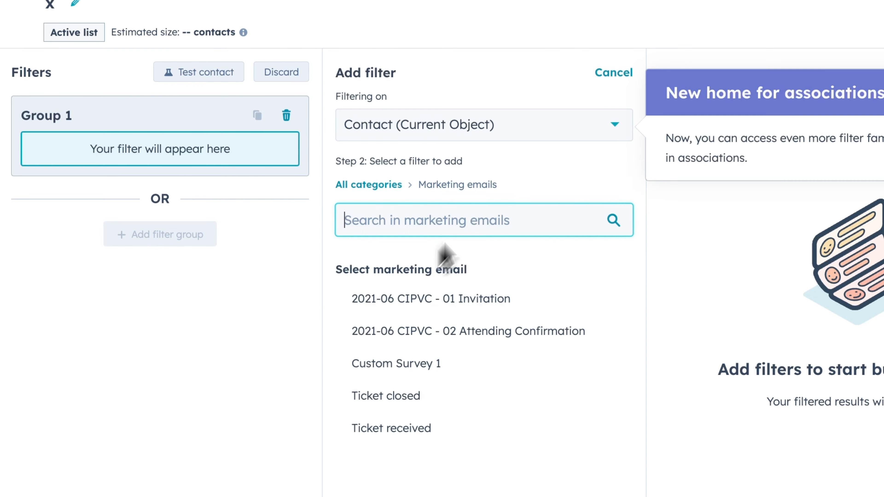
left_click(424, 306)
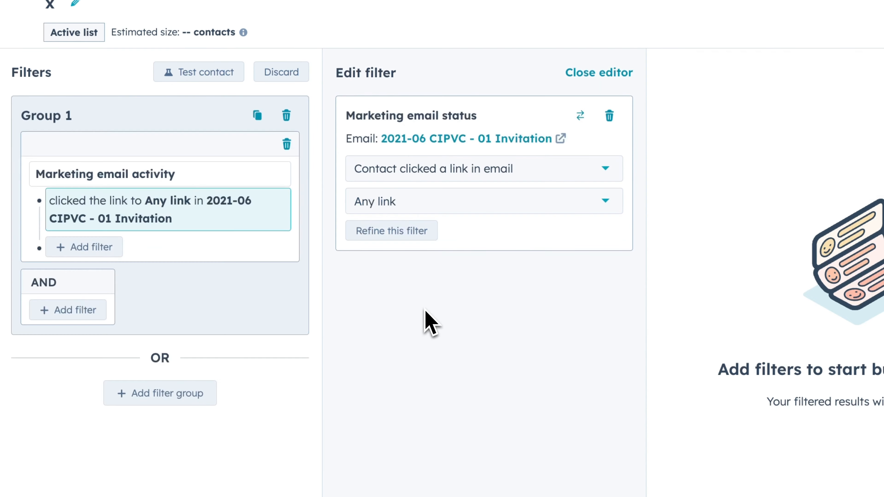
View the email activity options available for the marketing email filter, and return to the Contacts page
left_click(433, 208)
left_click(452, 176)
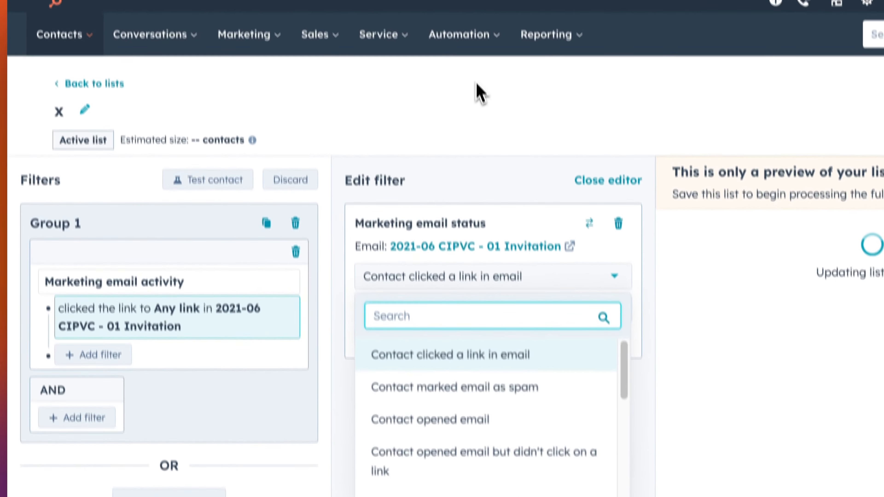
left_click(475, 83)
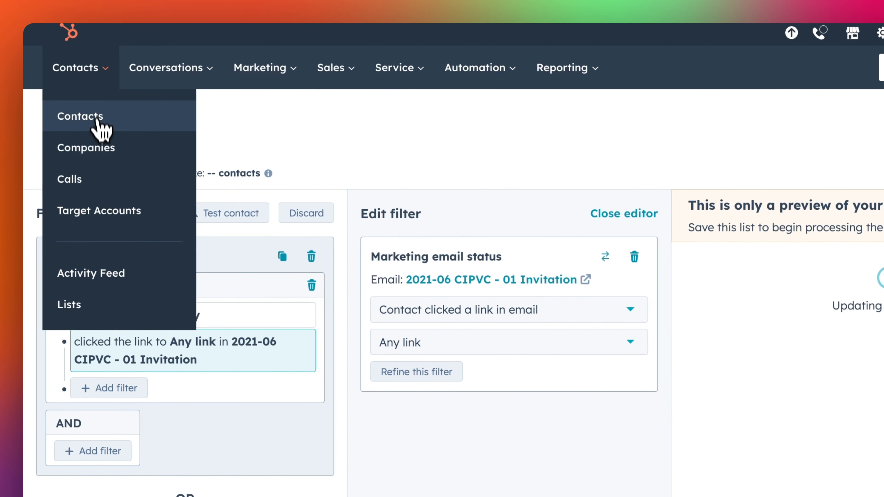
left_click(94, 117)
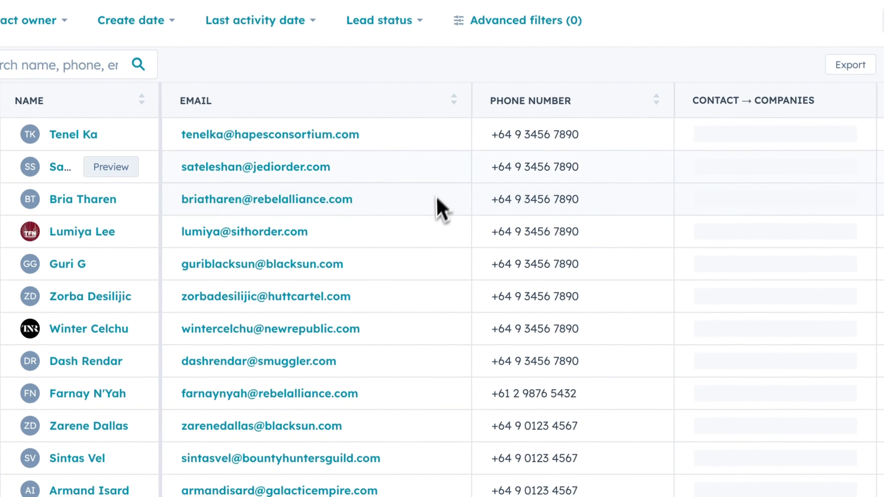
View the Companies records, and open the Deals records in list layout to compare their filters
left_click(120, 23)
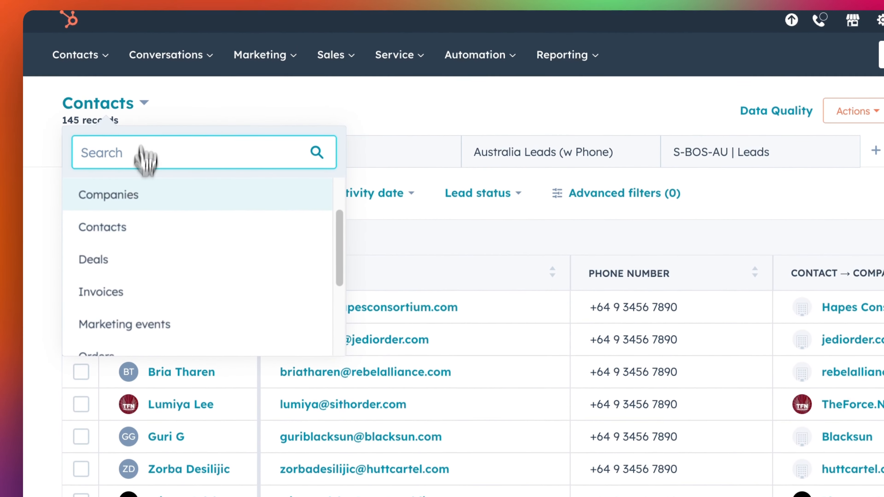
left_click(106, 202)
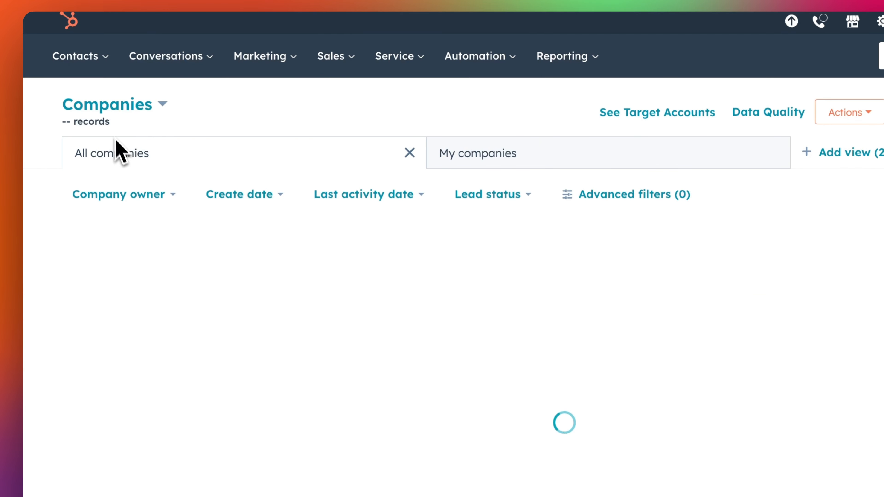
left_click(123, 110)
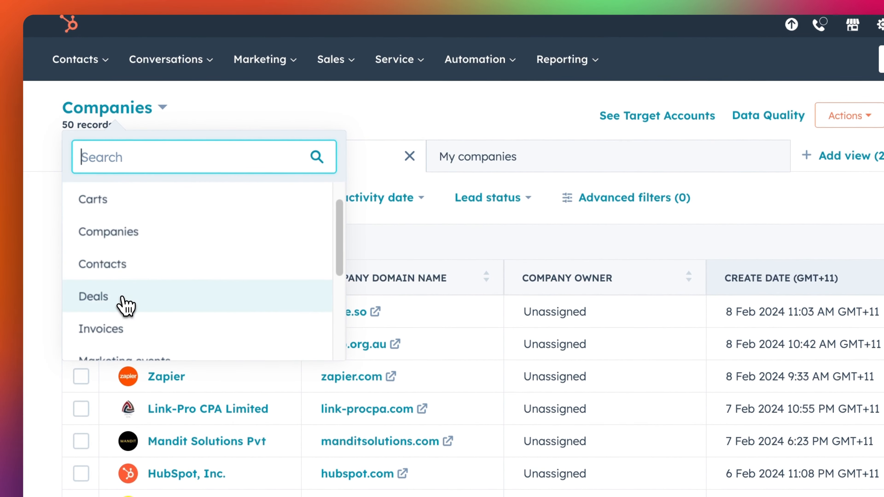
left_click(124, 298)
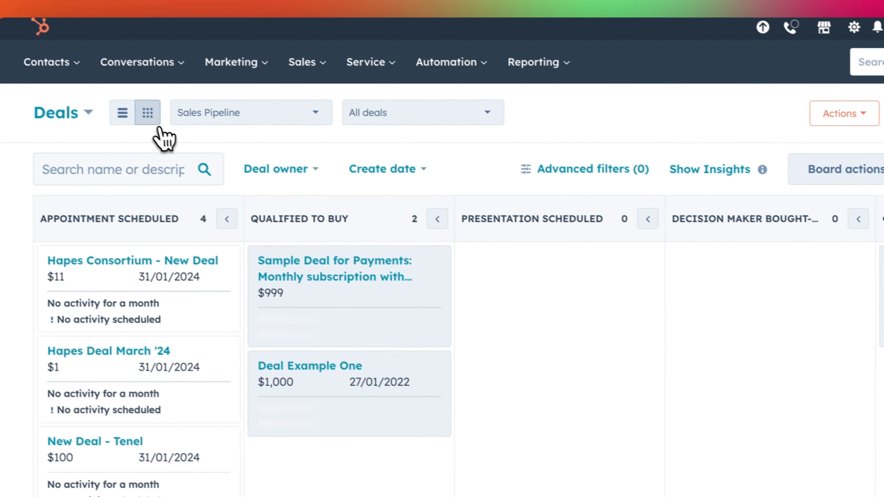
left_click(122, 112)
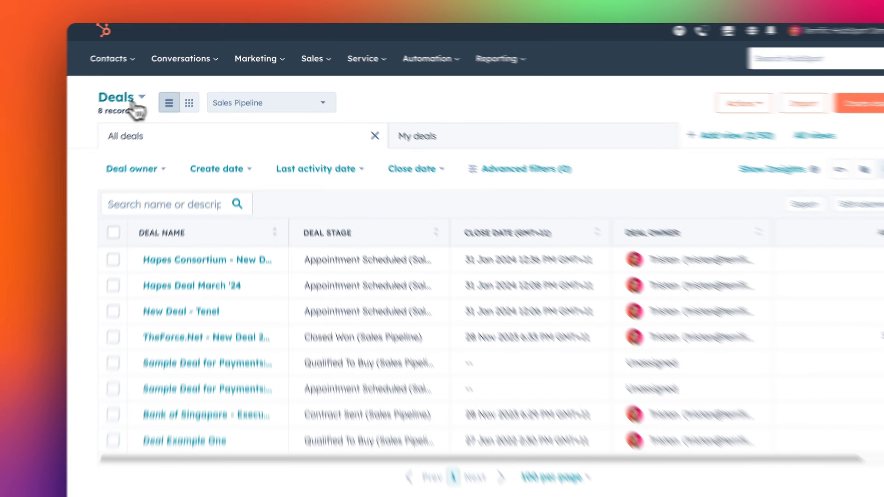
Return to the Contacts records and open the saved view Australia Leads (w Phone) to check its advanced filters
left_click(163, 81)
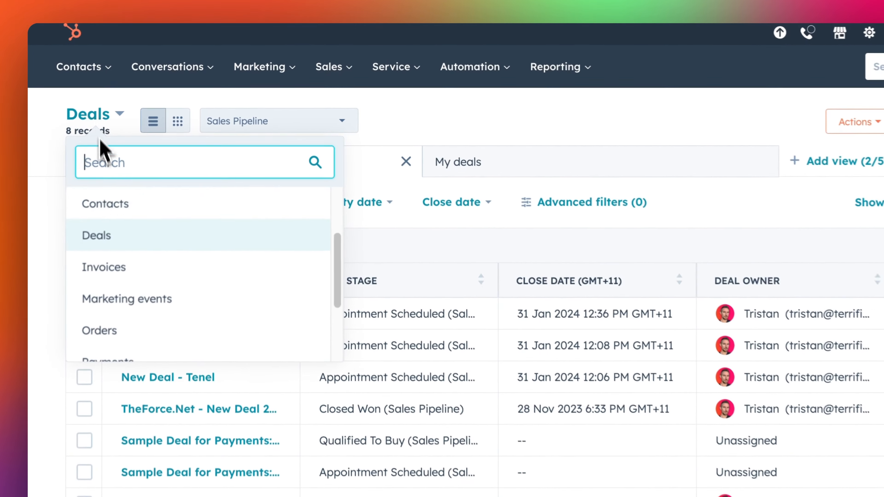
left_click(153, 131)
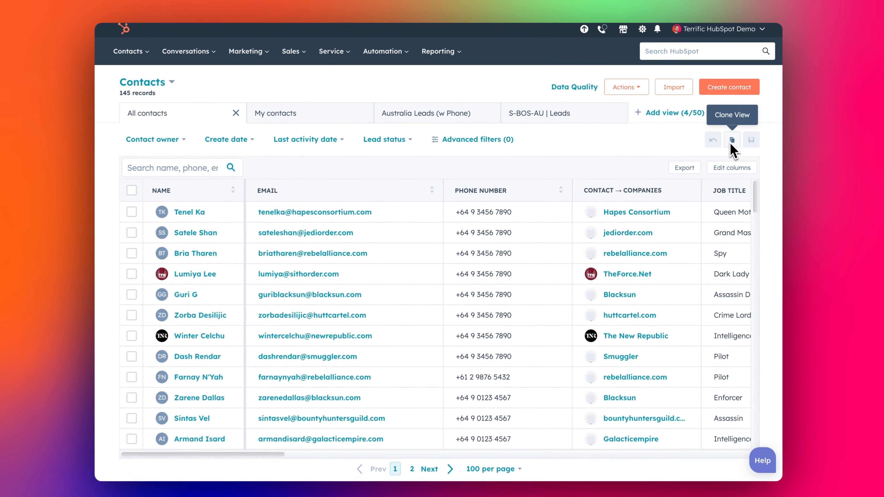
left_click(414, 112)
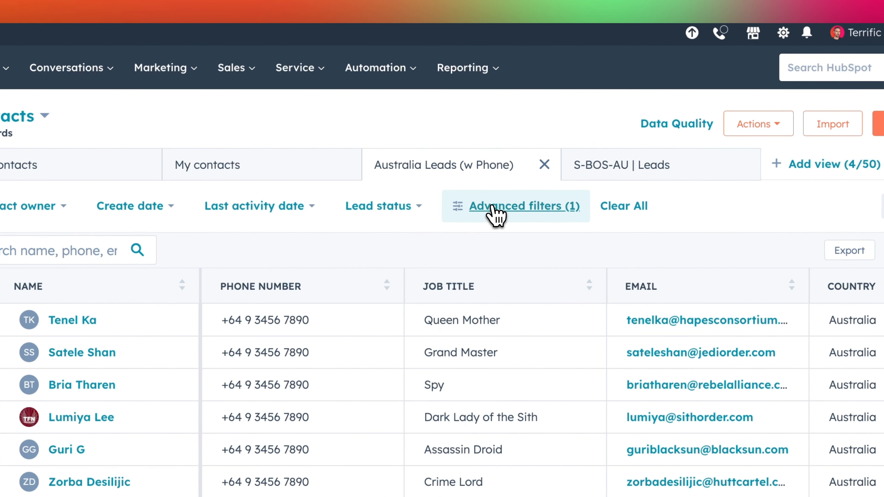
left_click(494, 208)
left_click(492, 207)
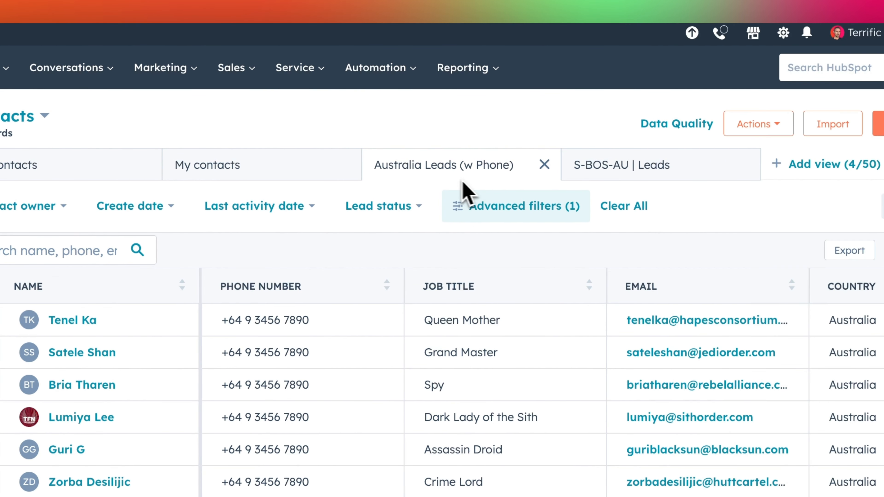